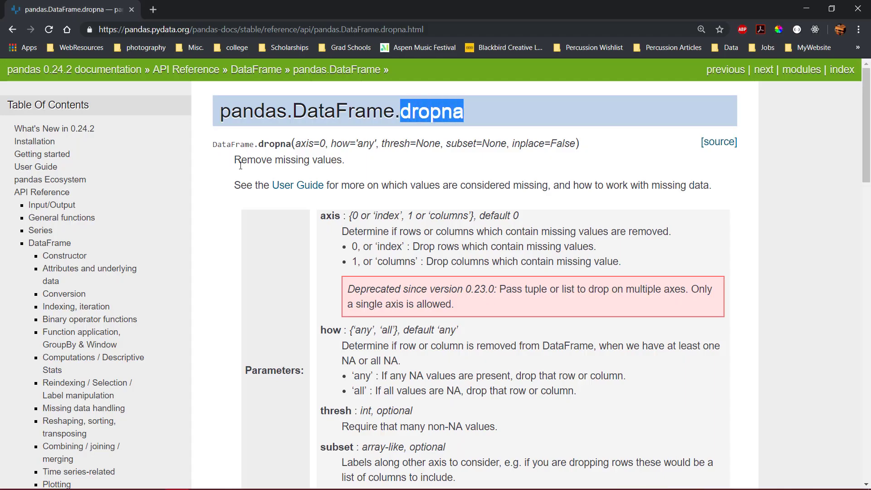
Review the dropna docs' description, axis rows/columns and subset, then import pandas as pd and numpy as np.
drag(234, 164, 345, 164)
click(356, 165)
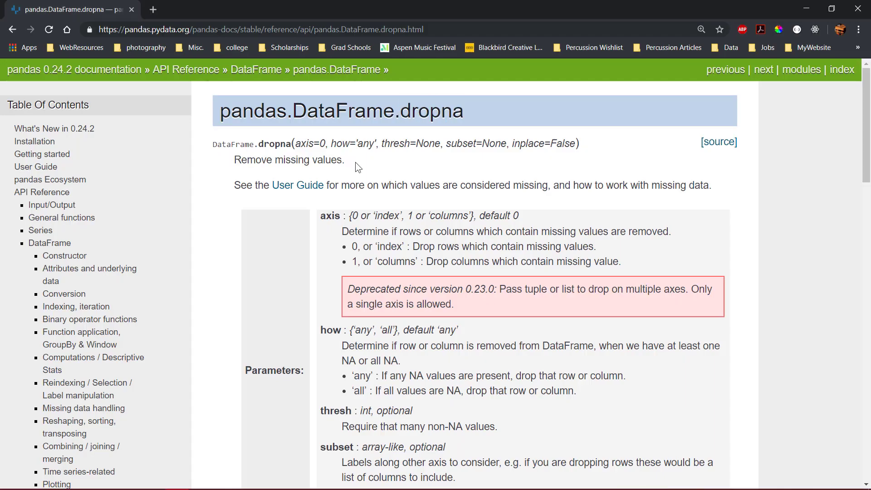
double_click(448, 246)
double_click(468, 261)
click(492, 345)
drag(346, 464, 499, 462)
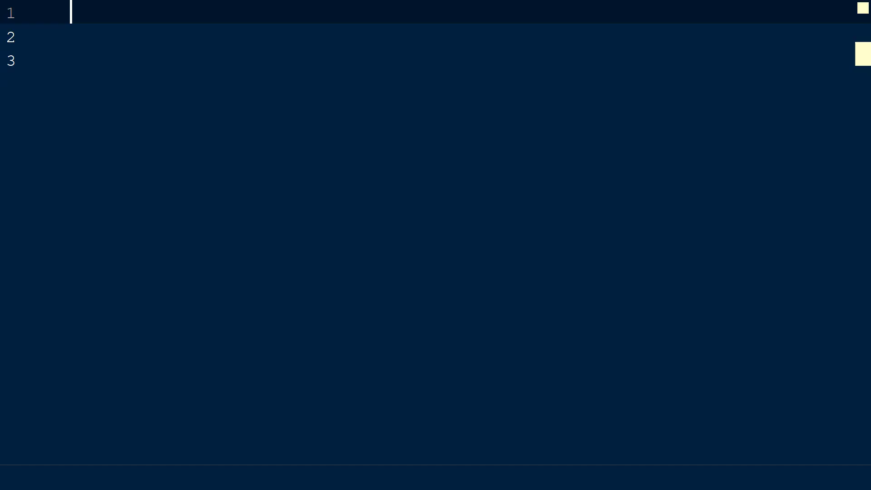
text(impor)
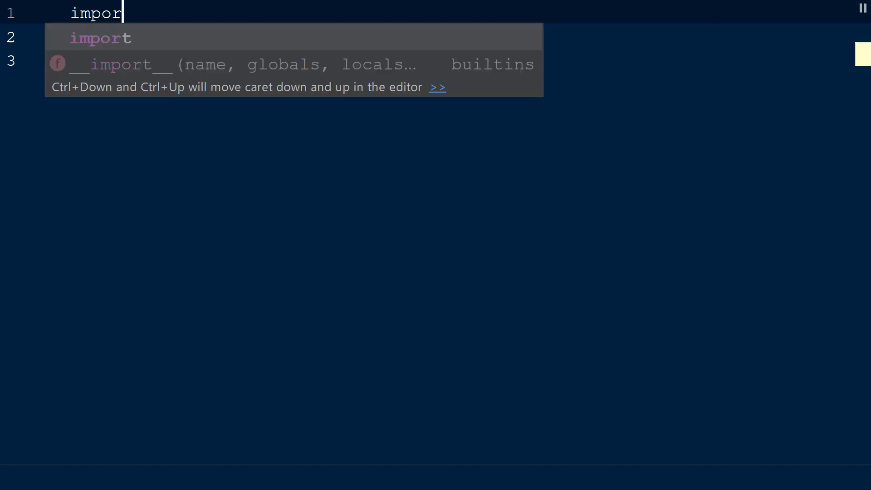
text(t pandas as pd)
key(Return)
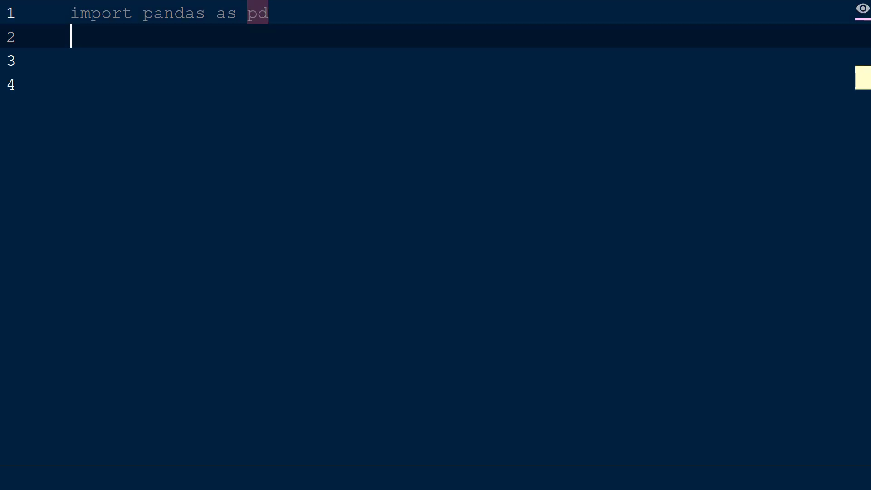
text(import  numpy )
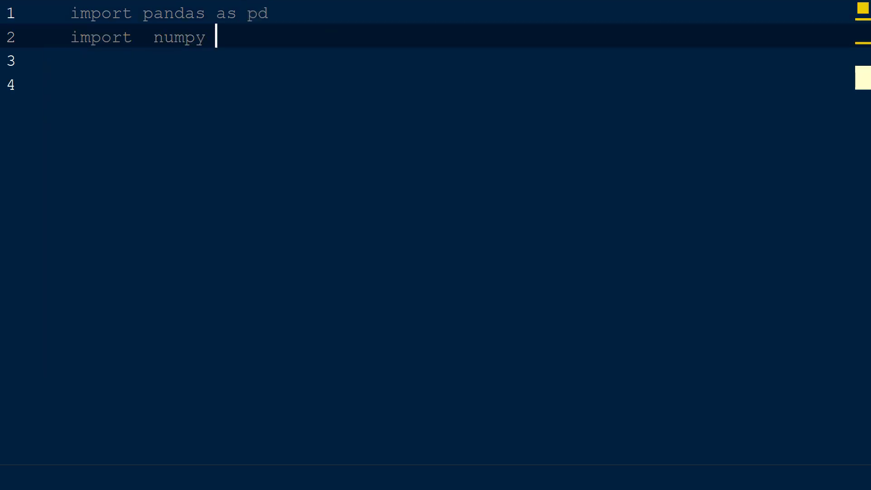
text(as np)
key(Return)
key(Return)
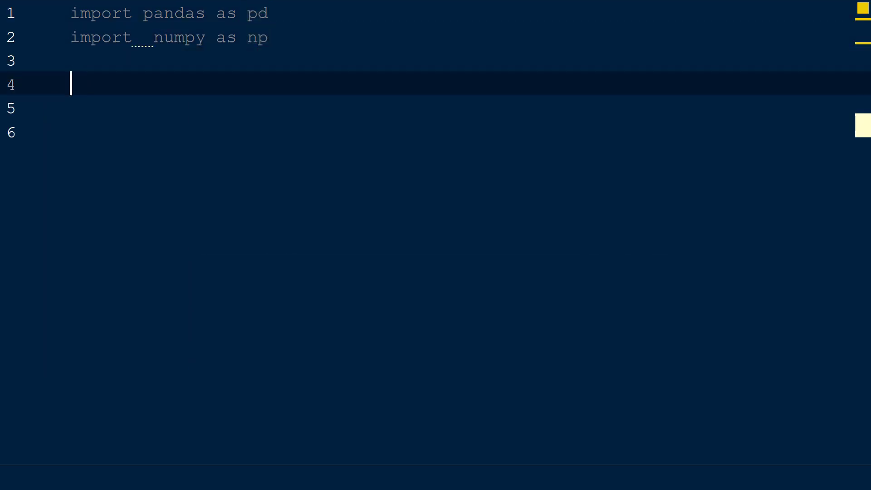
text(city_tem)
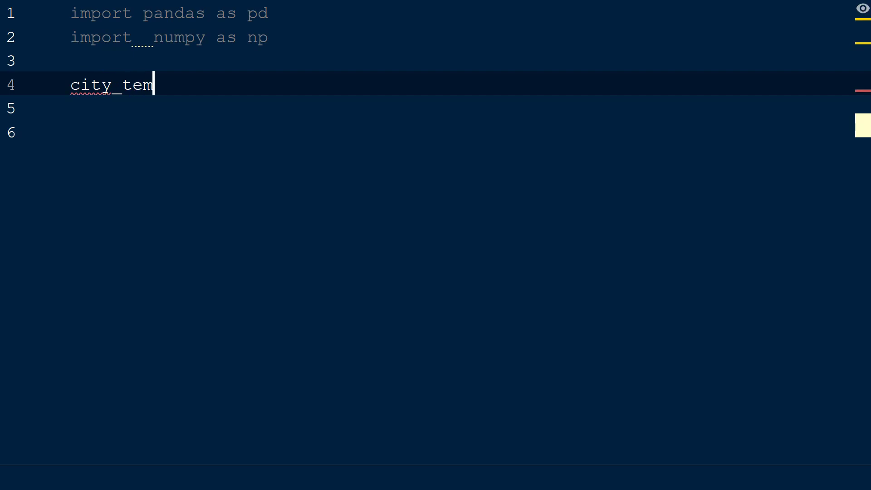
text(ps = pd)
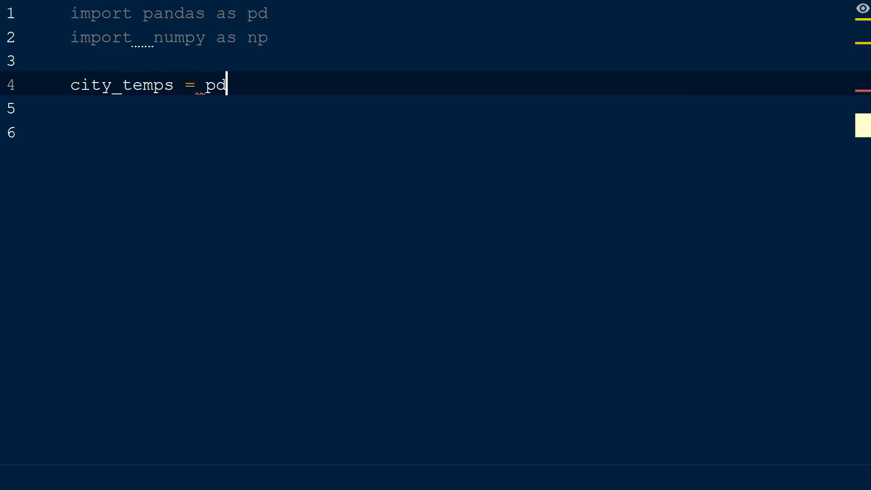
text(.)
Build pd.DataFrame city_temps with Tulsa and Dallas temperature lists containing NaN, starting a new argument line.
key(Tab)
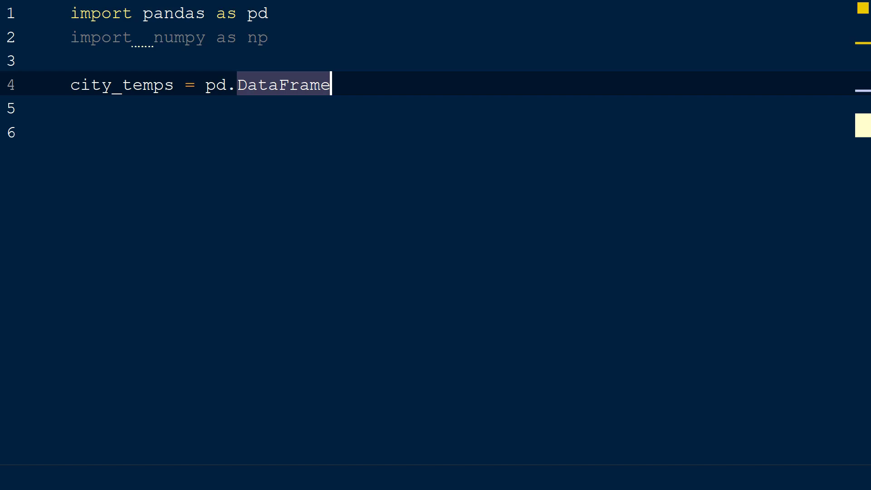
text(()
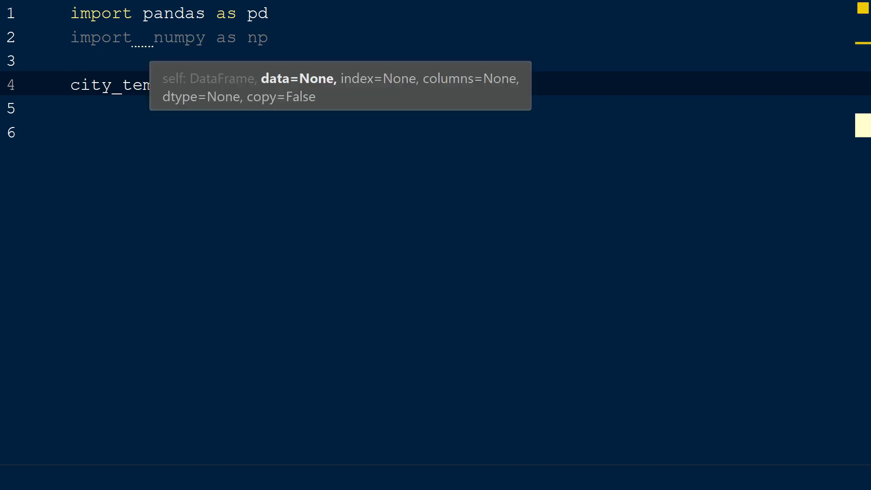
text({')
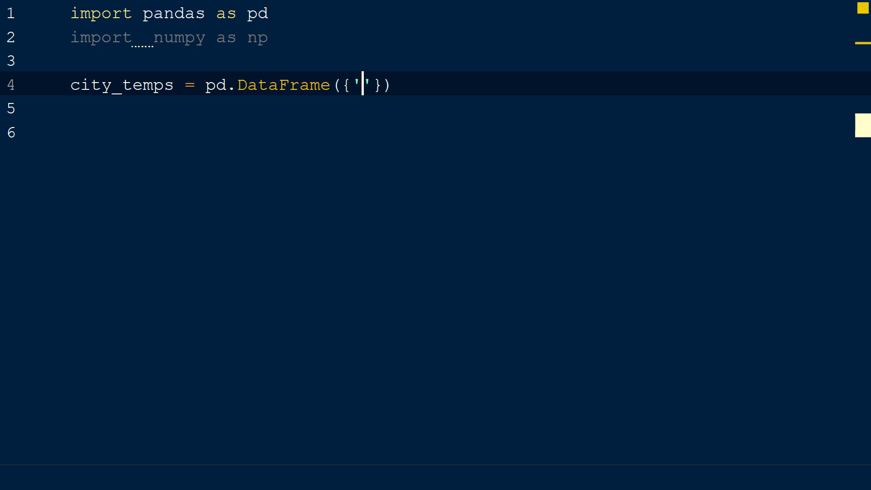
text(Tu)
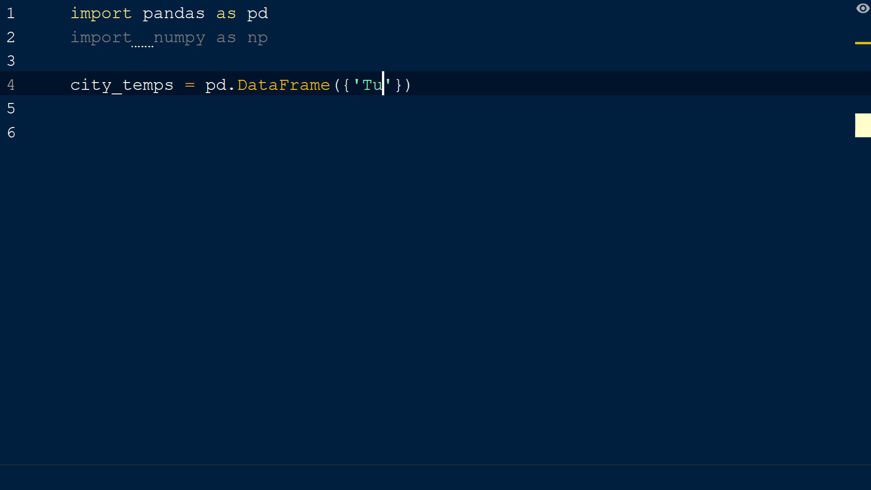
text(lsa)
key(Right)
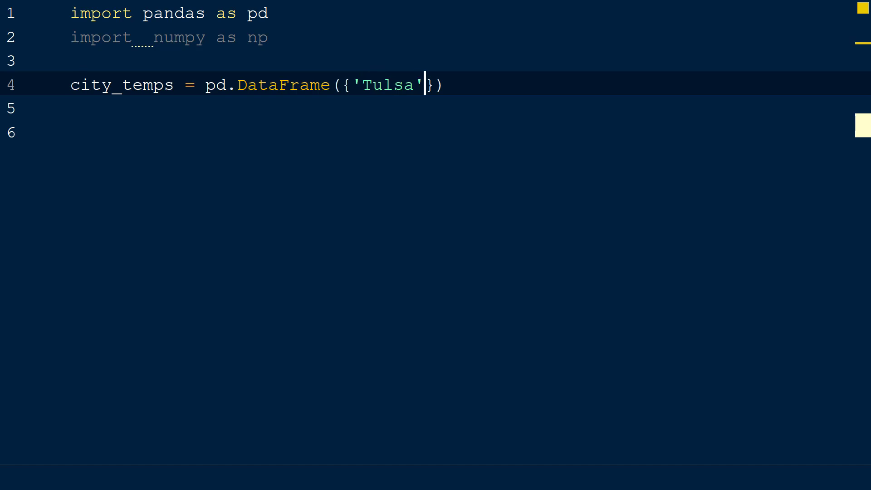
text(: [78.5,)
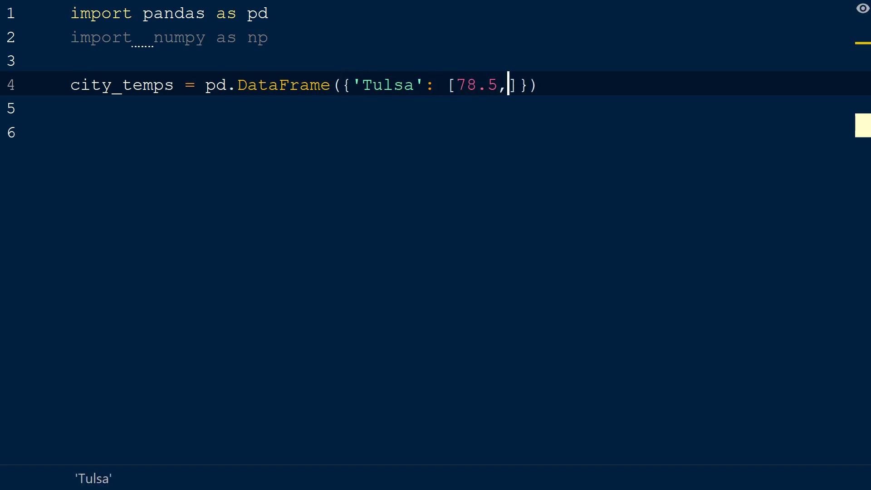
text( 80.0, 75.1, np)
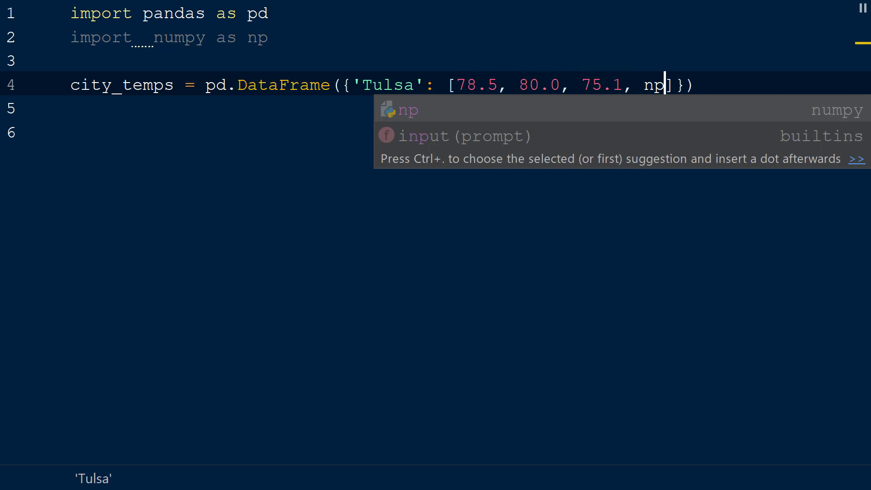
text(.nan, np.nan)
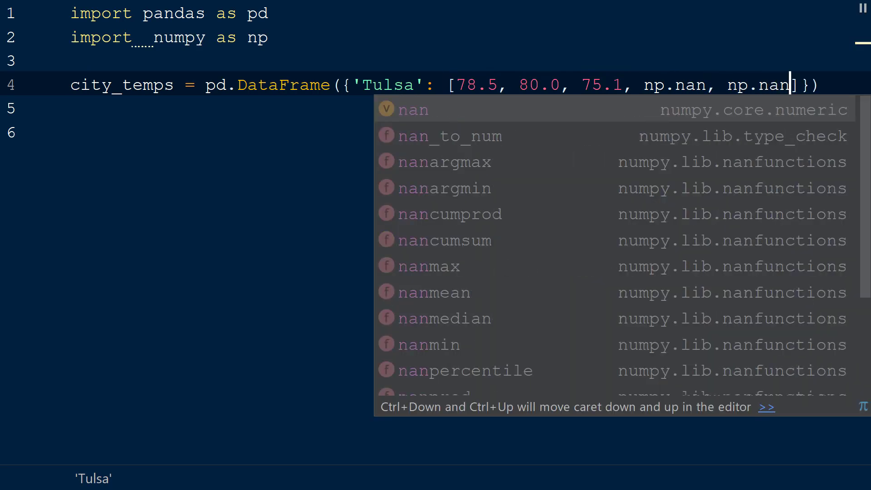
key(Escape)
text(],)
key(Return)
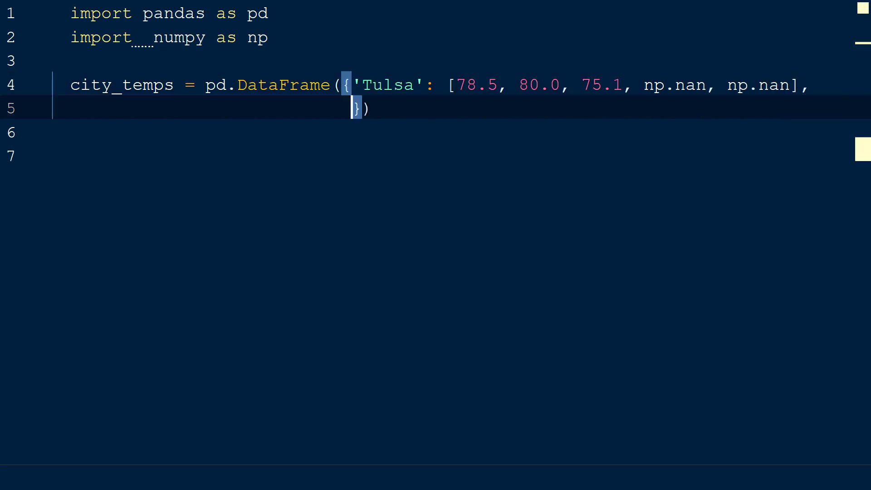
text('Dallas': [)
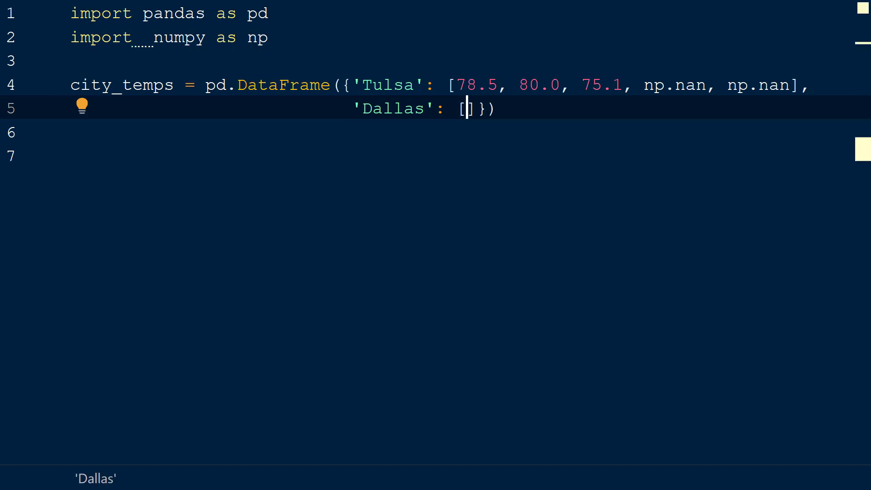
text(89.5, 92.3, np)
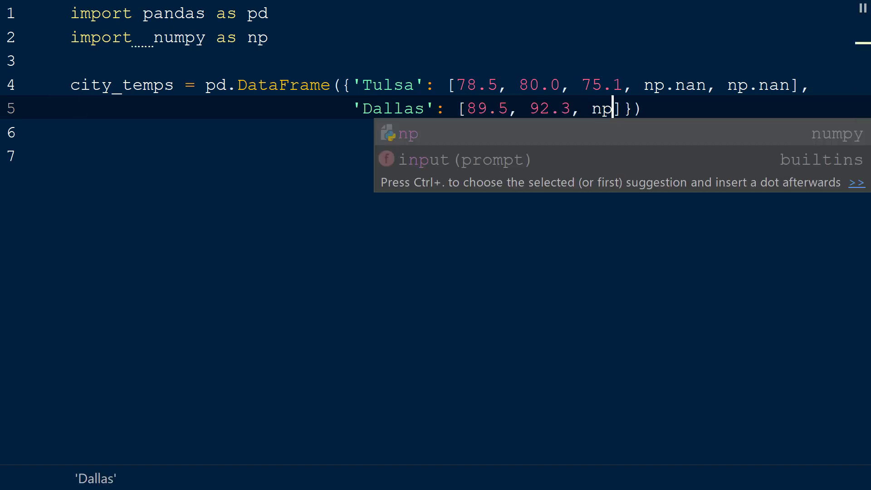
text(.nan, np.nan)
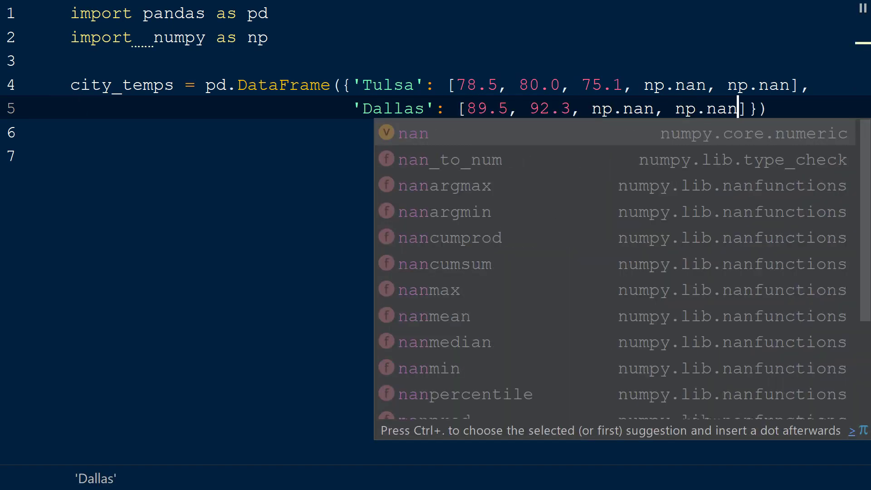
text(, 95.0)
key(End)
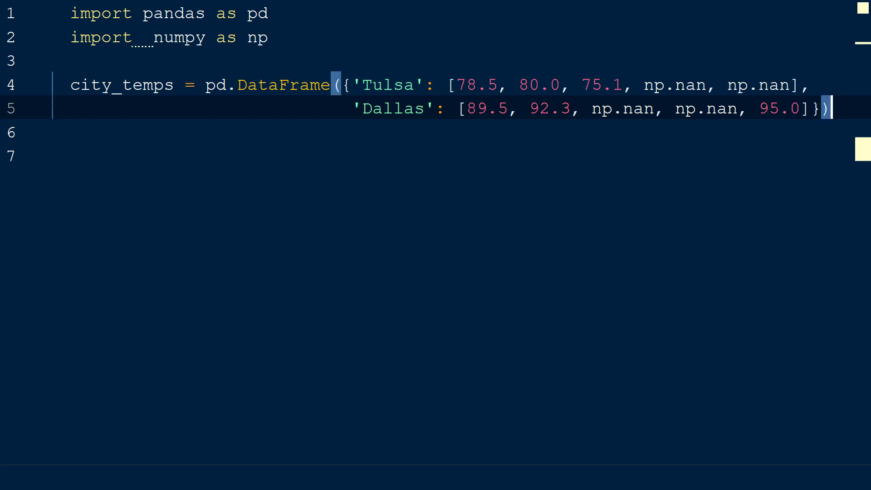
key(Left)
text(,)
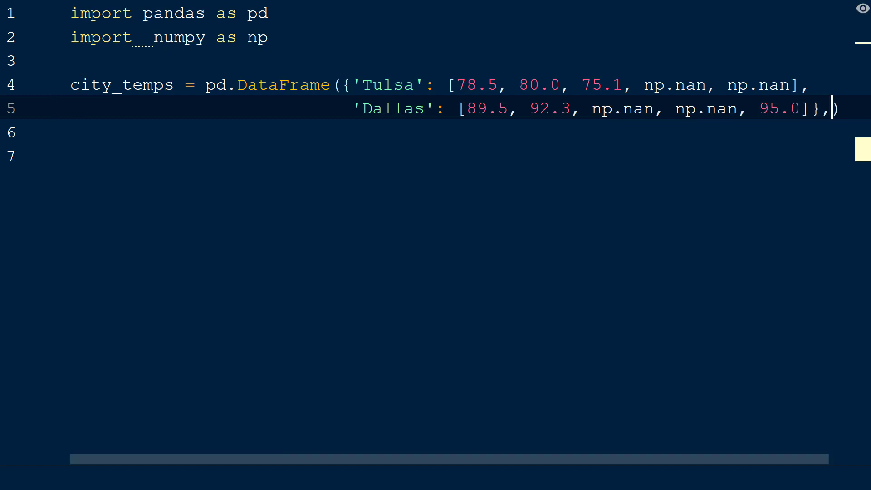
key(Return)
text(i)
Set the index to Mon–Fri, add print(city_temps), run it, and note the Tulsa and Dallas headers.
key(Tab)
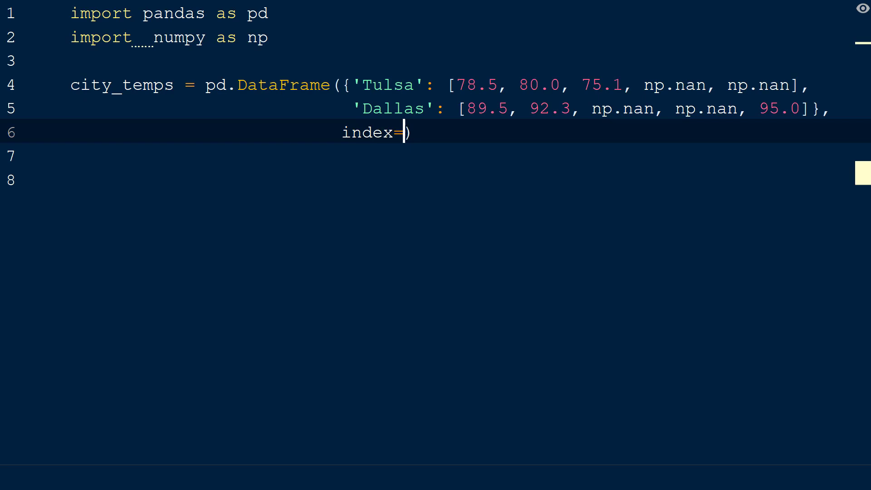
text([')
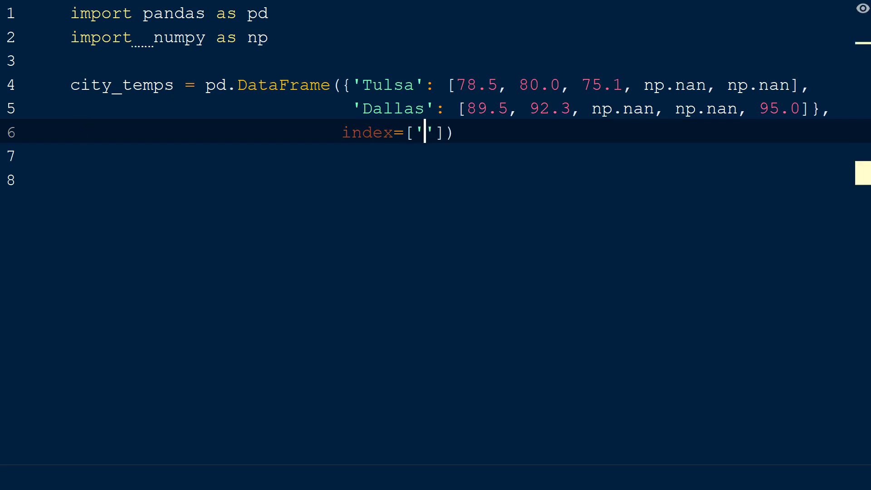
text(Mon', 'Tue', 'Wed)
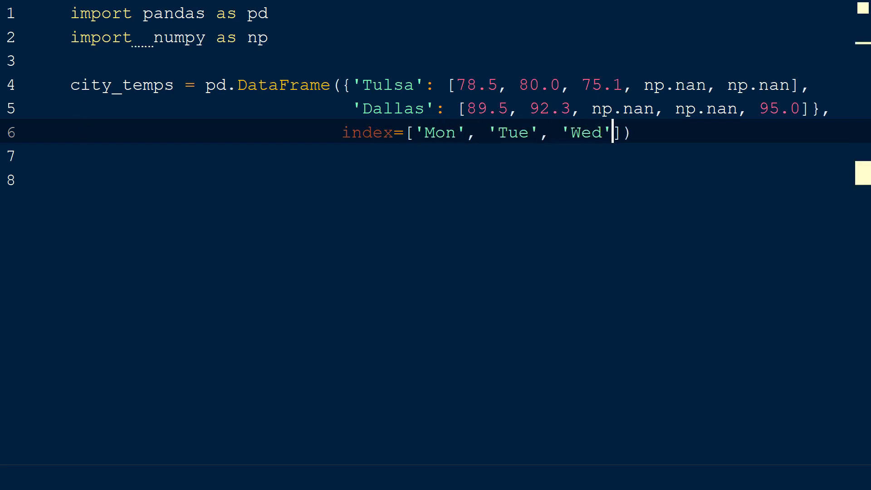
text(', 'Thu', 'Fri)
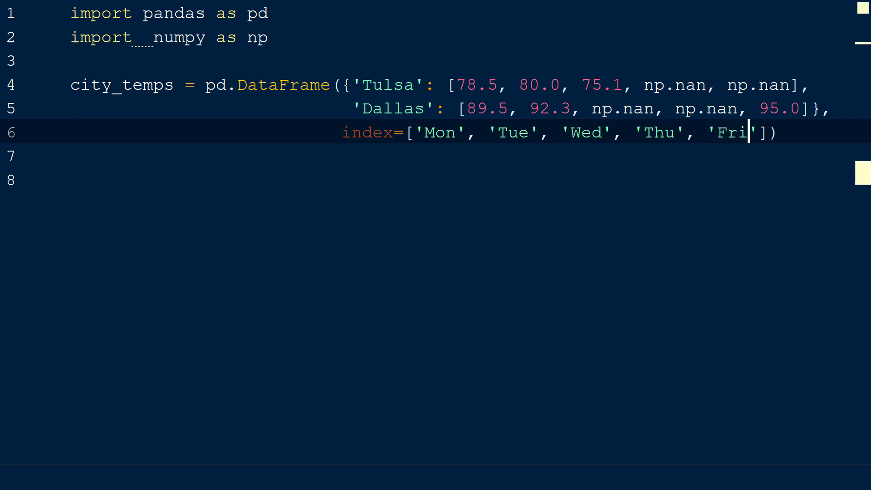
key(End)
key(Return)
text(print(city_temps)
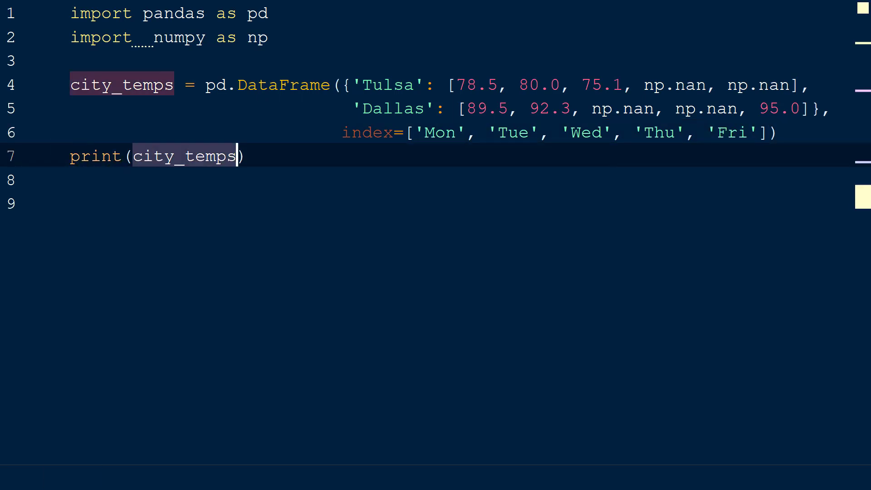
key(ctrl+shift+F10)
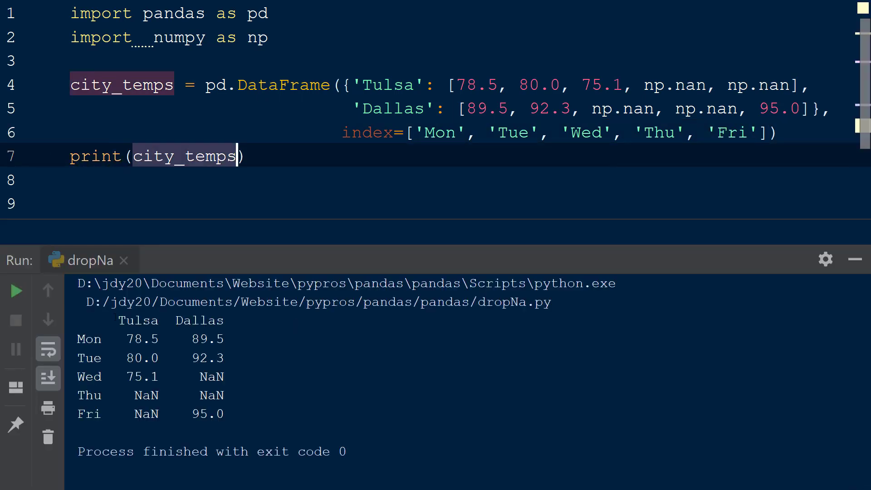
double_click(138, 320)
double_click(199, 320)
Add print(city_temps.dropna()) below the first print and run the script.
click(225, 320)
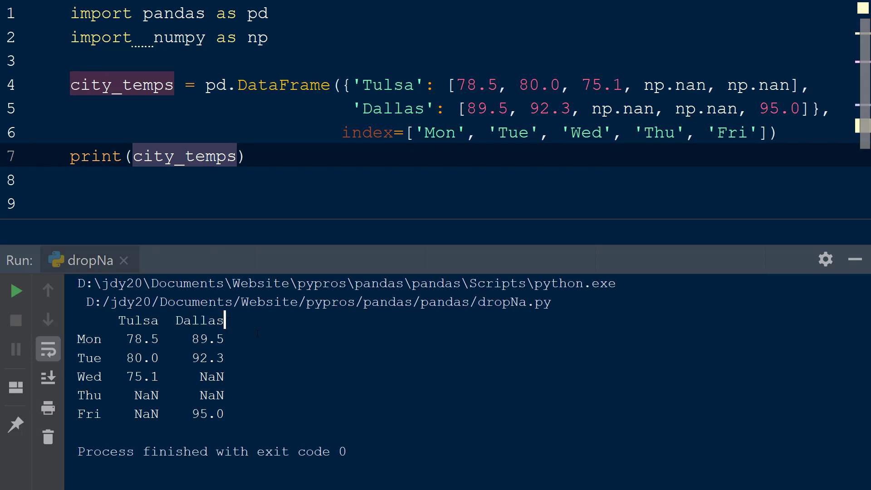
key(End)
key(Return)
text(print()
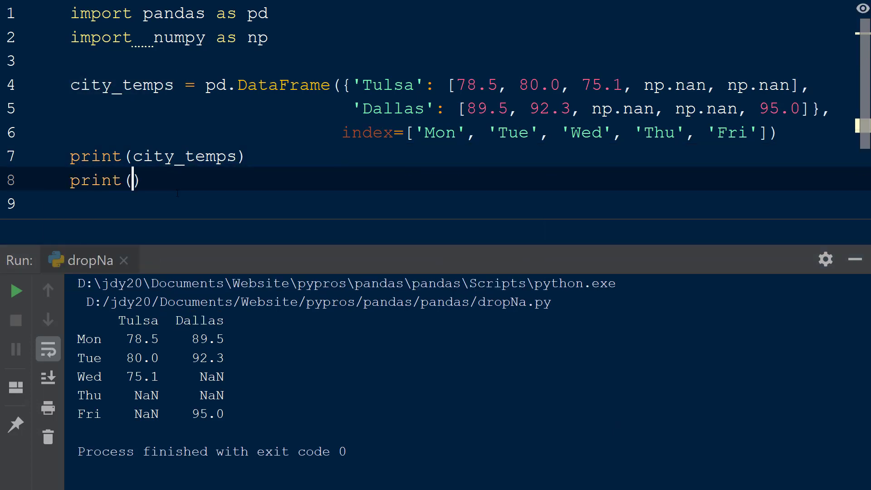
text(city_temps.dropna()
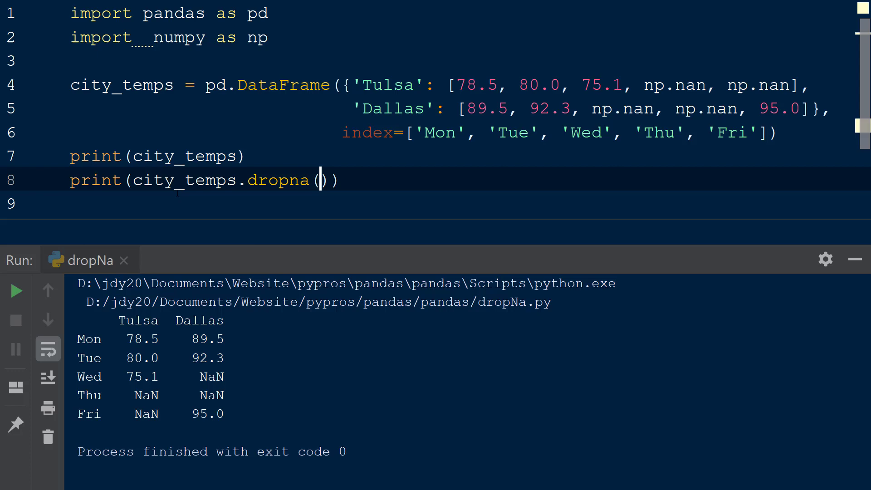
key(shift+F10)
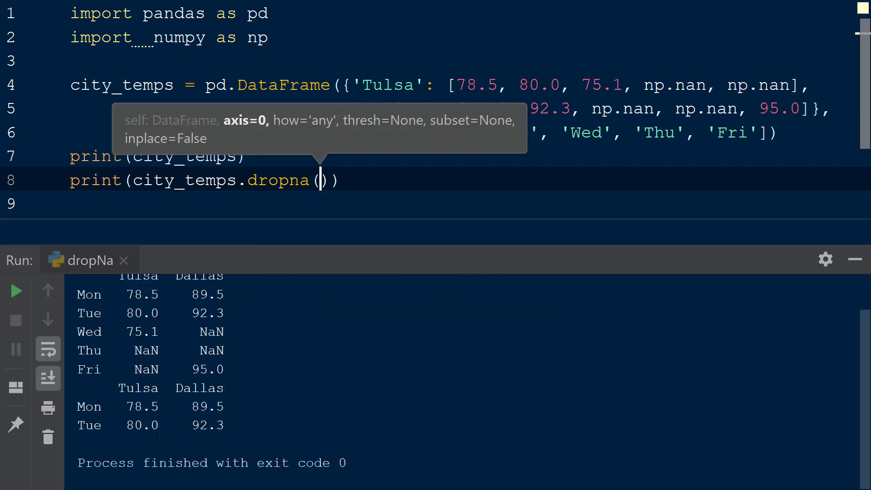
Check that only Mon and Tue remain, against the NaNs on Wed (Dallas), Thu and Fri (Tulsa).
click(78, 406)
mouse_move(78, 406)
mouse_down()
mouse_move(102, 406)
mouse_move(103, 425)
mouse_up()
click(102, 425)
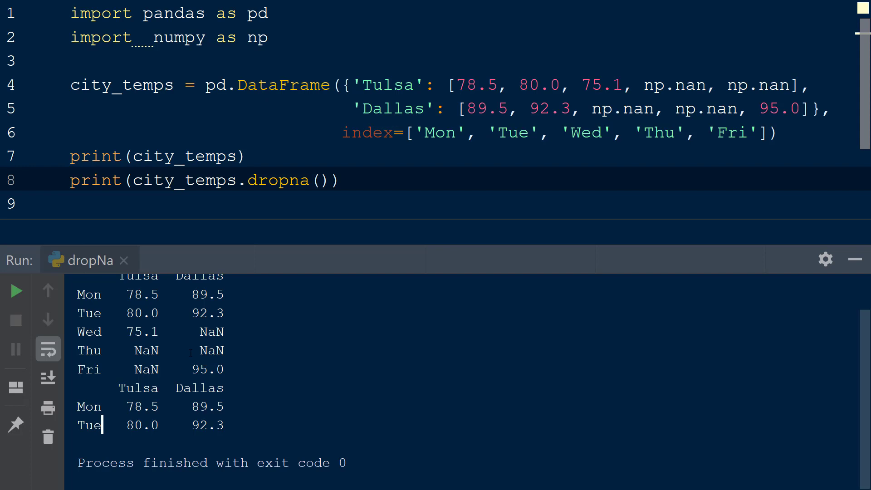
double_click(212, 333)
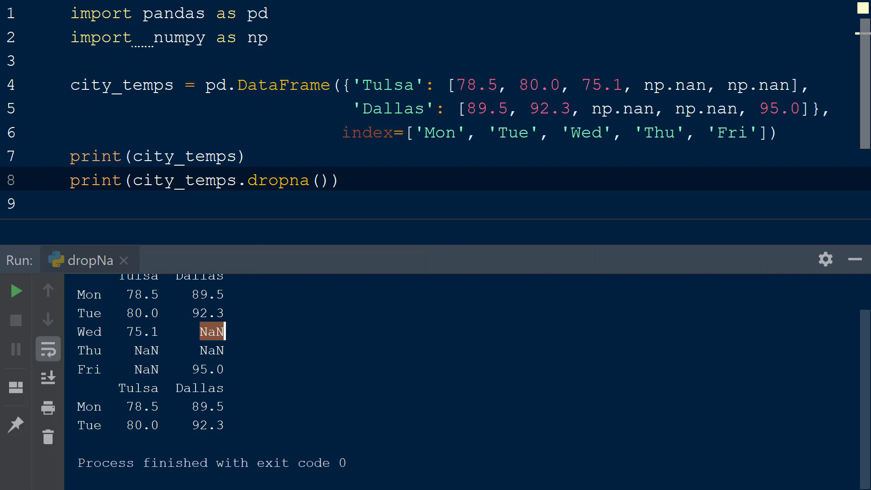
drag(135, 351, 176, 351)
drag(135, 370, 164, 369)
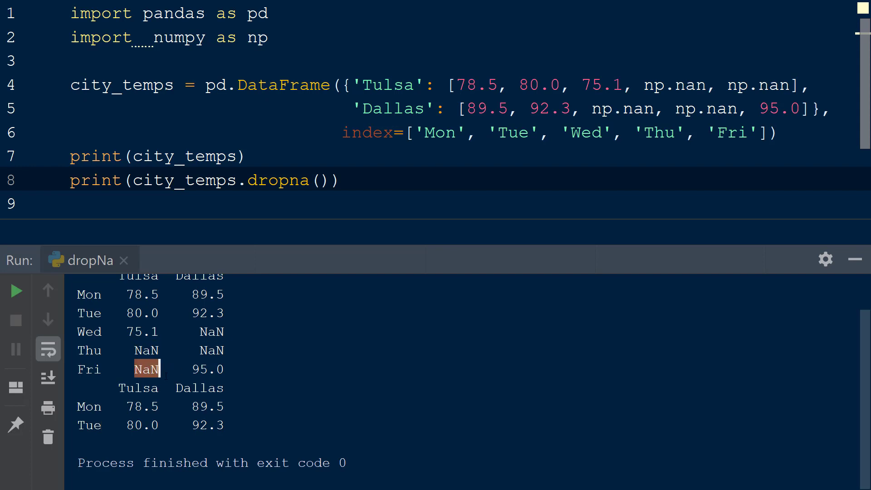
click(166, 369)
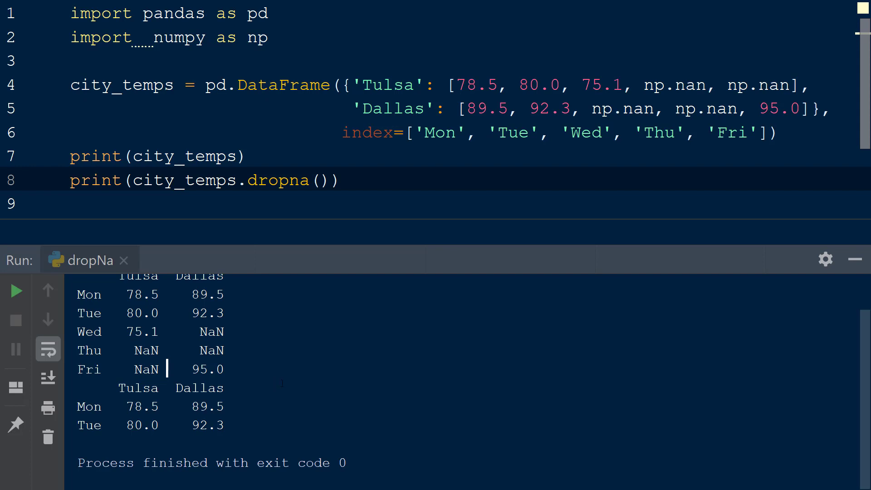
Pass axis='columns' to dropna, rerun, and note the Empty DataFrame caused by Thu's missing values.
click(320, 179)
text(axis='c)
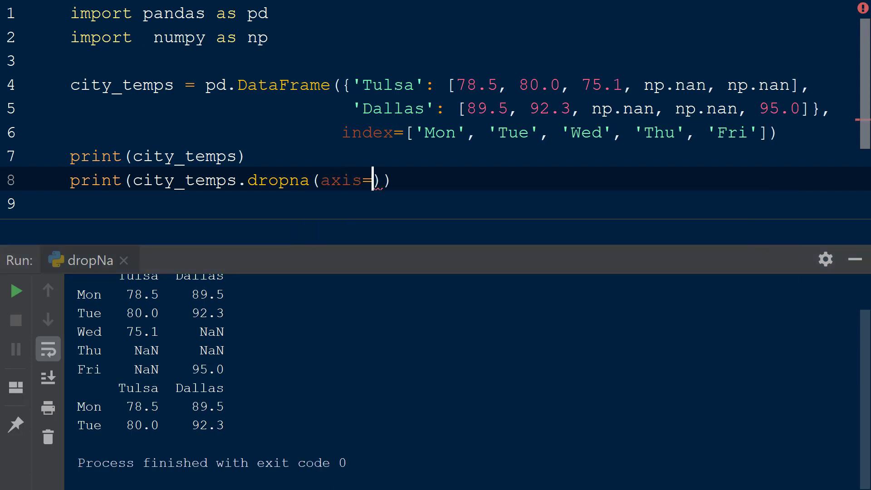
text(olumns)
key(shift+F10)
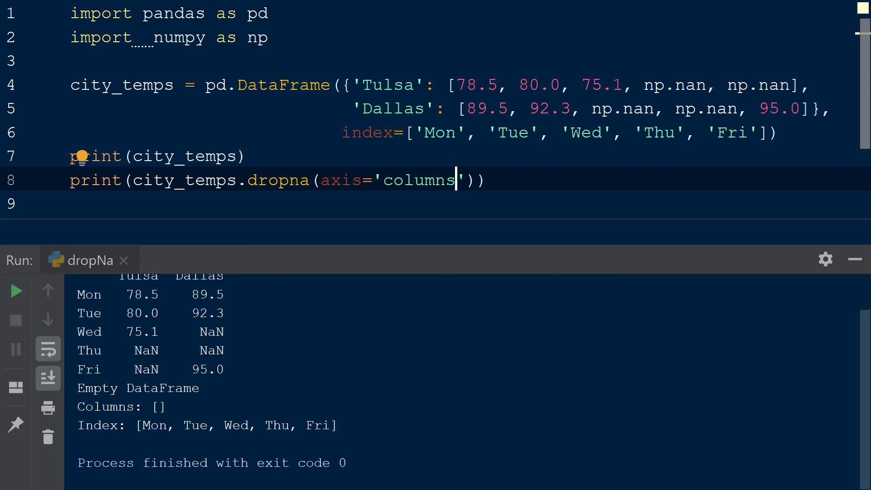
drag(77, 388, 199, 388)
click(199, 388)
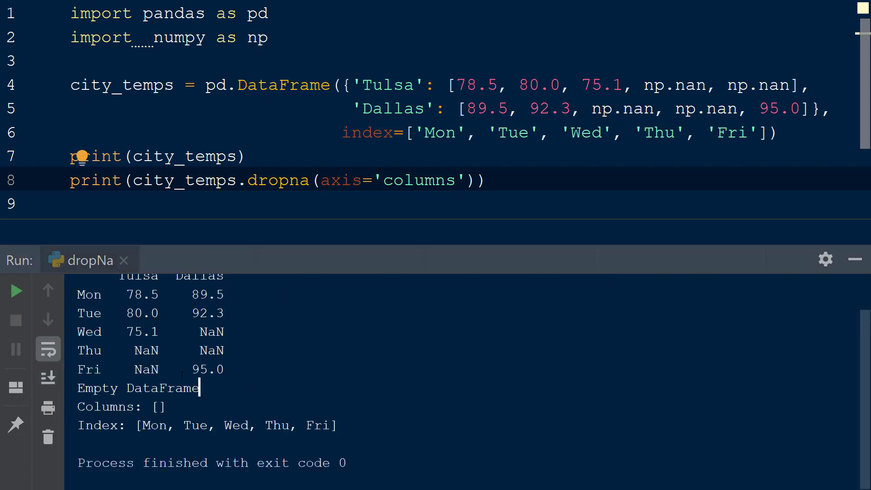
double_click(147, 350)
double_click(212, 350)
click(226, 351)
scroll(245, 352, up, 2)
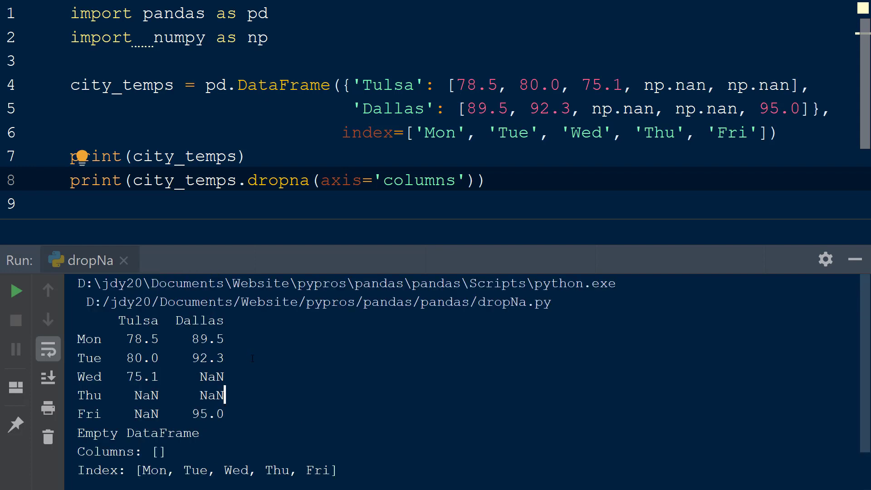
Replace axis='columns' with how='all', rerun, and confirm Thu drops while Wed and Fri remain.
drag(464, 181, 322, 181)
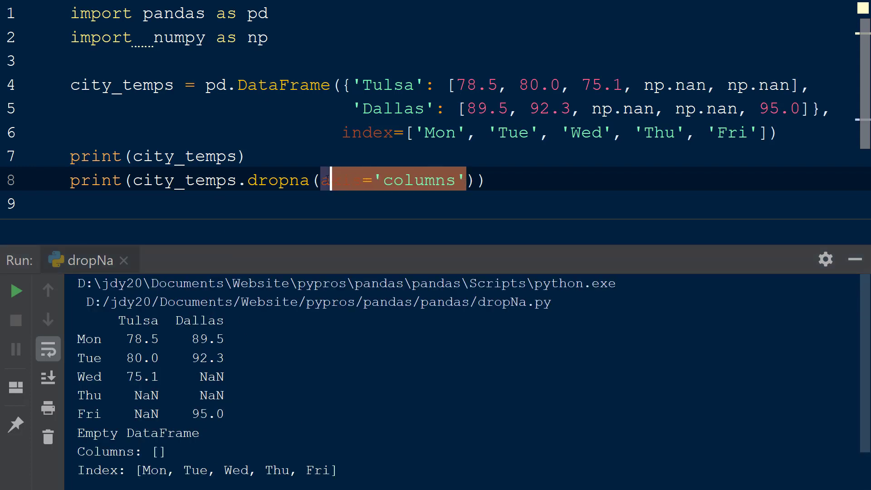
text(how='a)
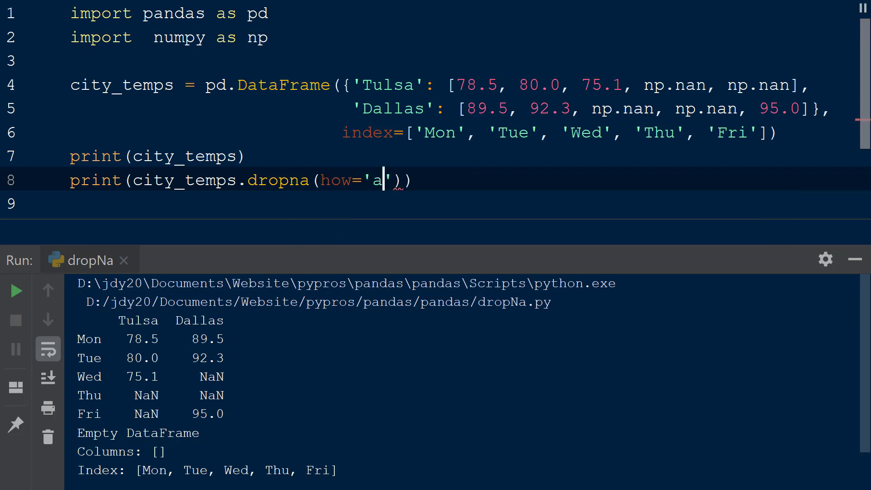
text(ll)
key(ctrl+F5)
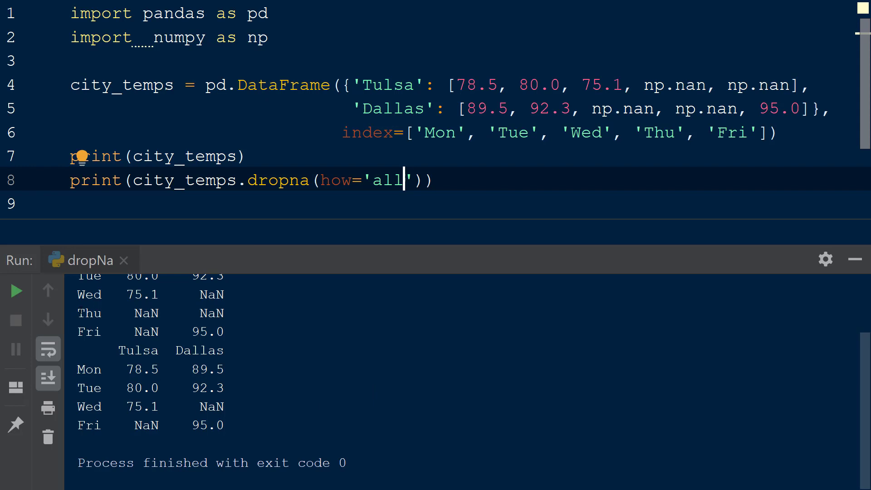
drag(76, 313, 225, 313)
click(224, 314)
mouse_move(76, 407)
mouse_down()
mouse_move(104, 407)
mouse_move(102, 425)
mouse_up()
click(109, 425)
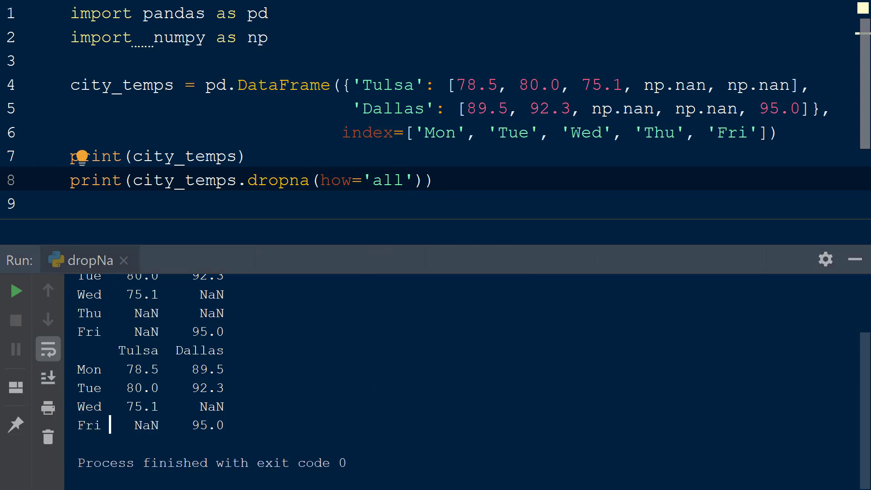
drag(415, 180, 320, 181)
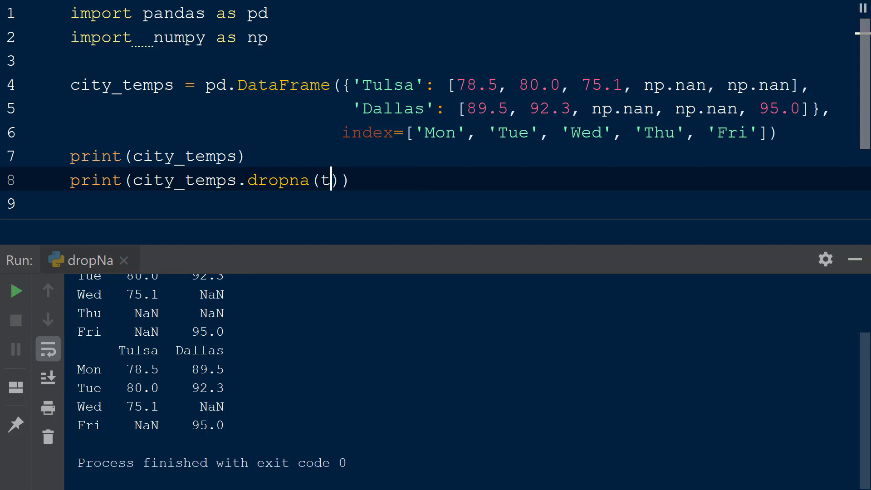
text(thresh=)
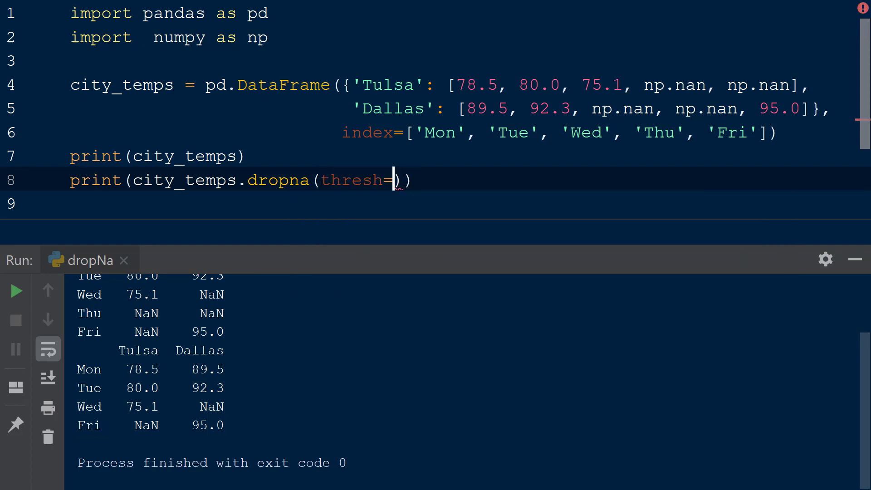
text(1)
Rerun with dropna(thresh=1) and confirm partly-missing Wed and Fri stay while empty Thu drops.
key(shift+F10)
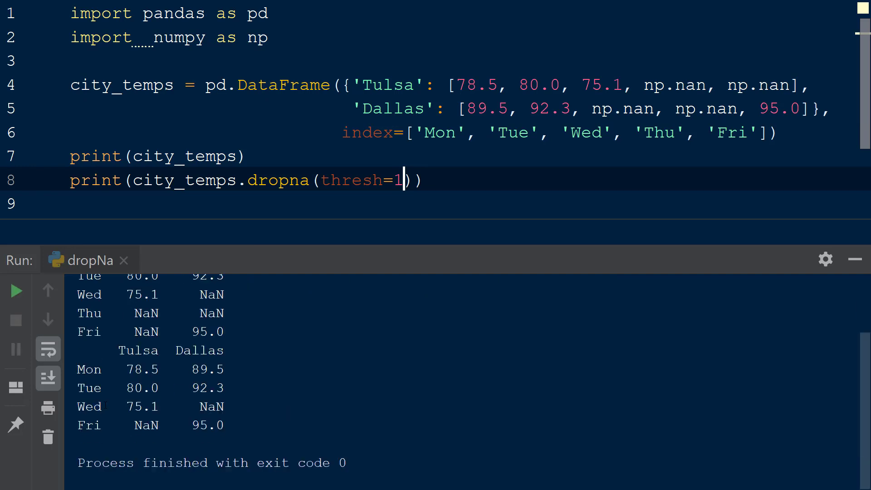
drag(199, 406, 225, 406)
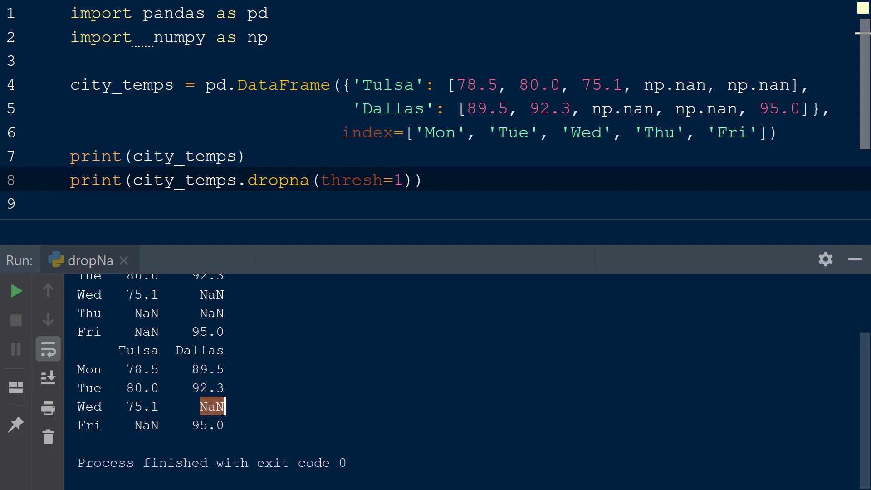
drag(127, 426, 159, 426)
click(160, 425)
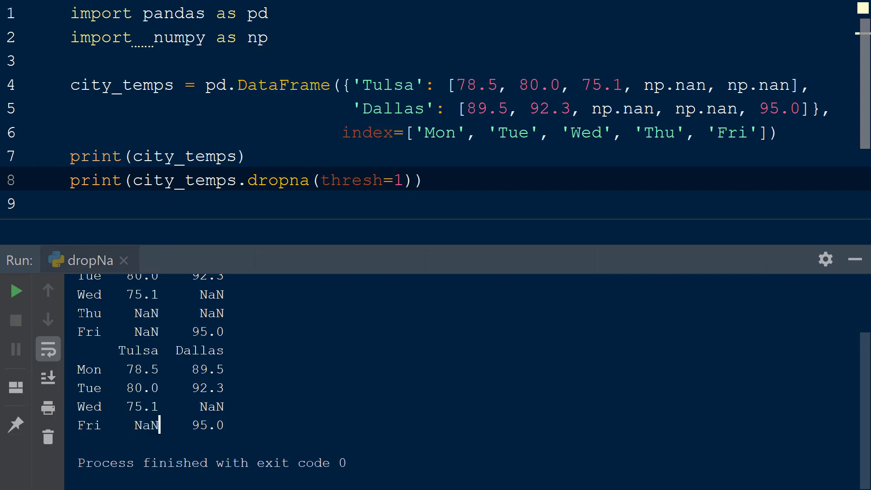
drag(78, 313, 227, 313)
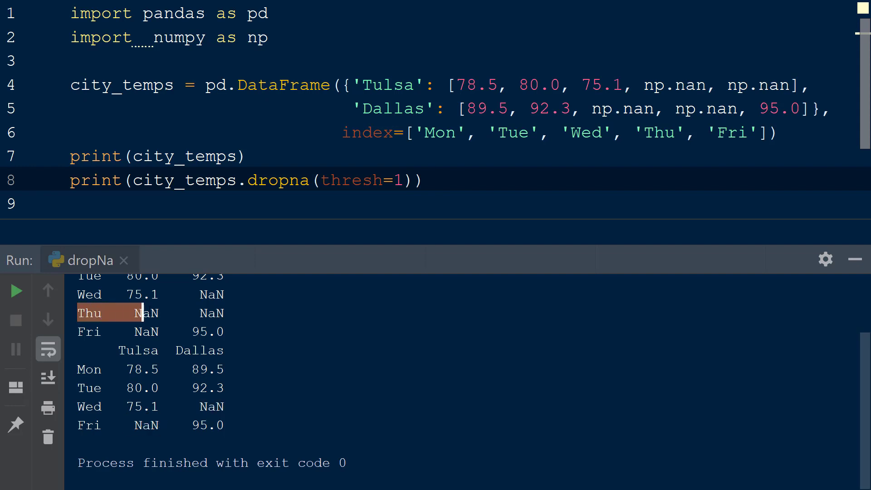
click(233, 313)
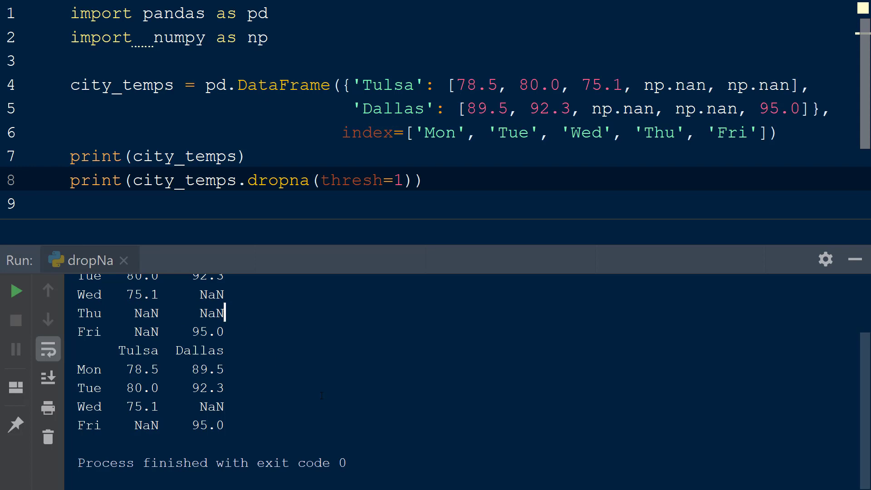
Replace thresh=1 with subset=['Dallas'], rerun, and note the missing Dallas values on Wed and Thu.
double_click(355, 180)
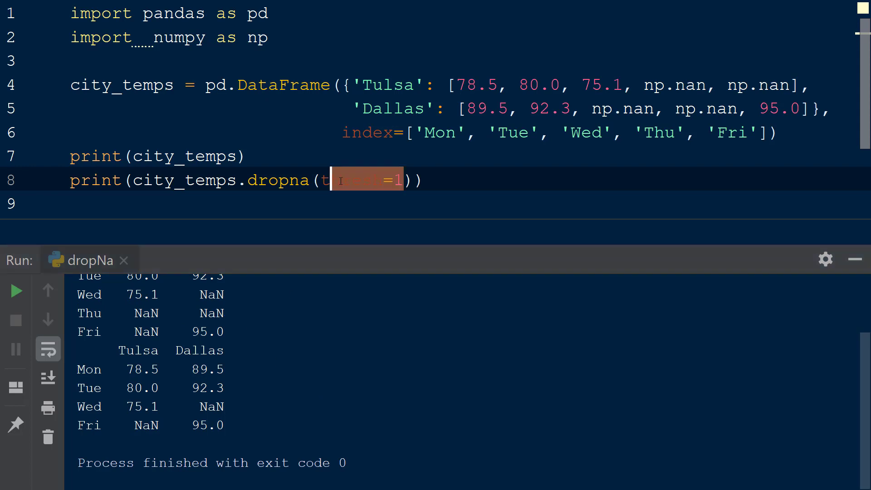
text(subset=[')
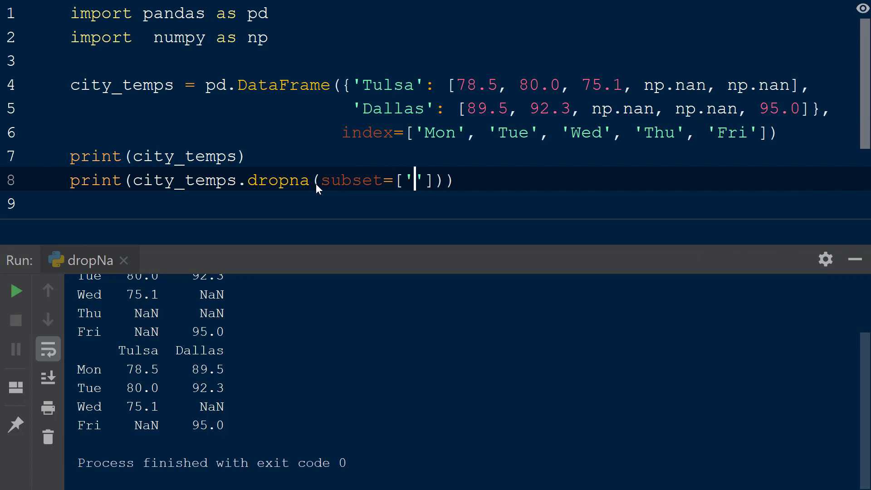
text(Dallas)
key(ctrl+F5)
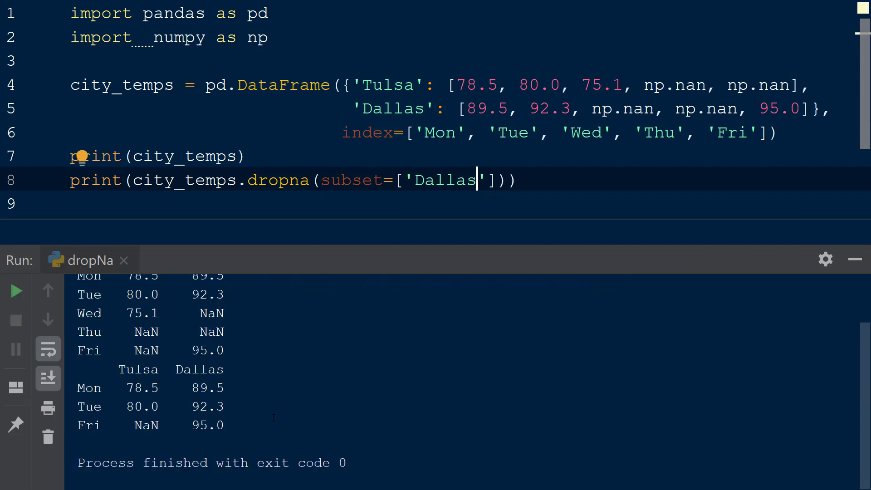
scroll(341, 375, up, 5)
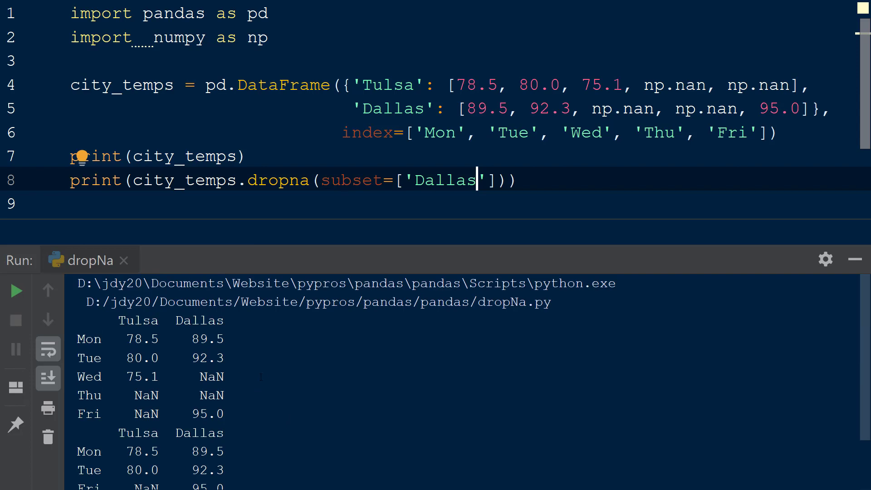
double_click(212, 377)
double_click(212, 395)
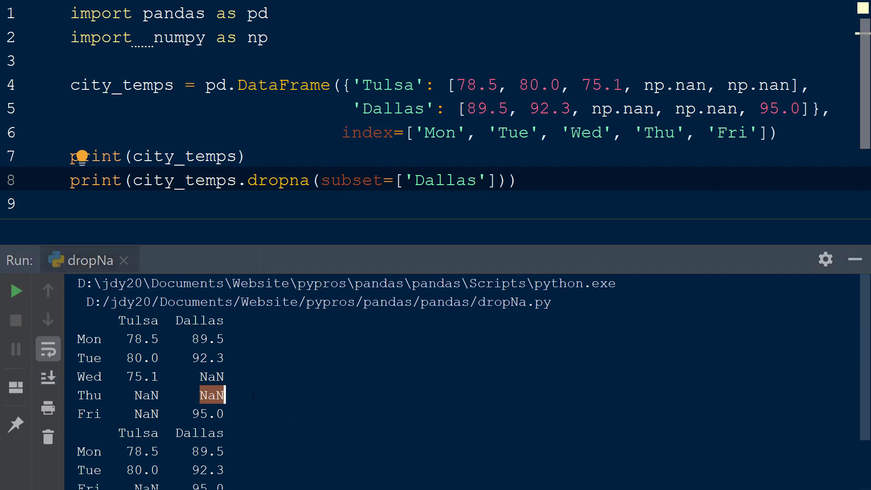
scroll(212, 395, down, 3)
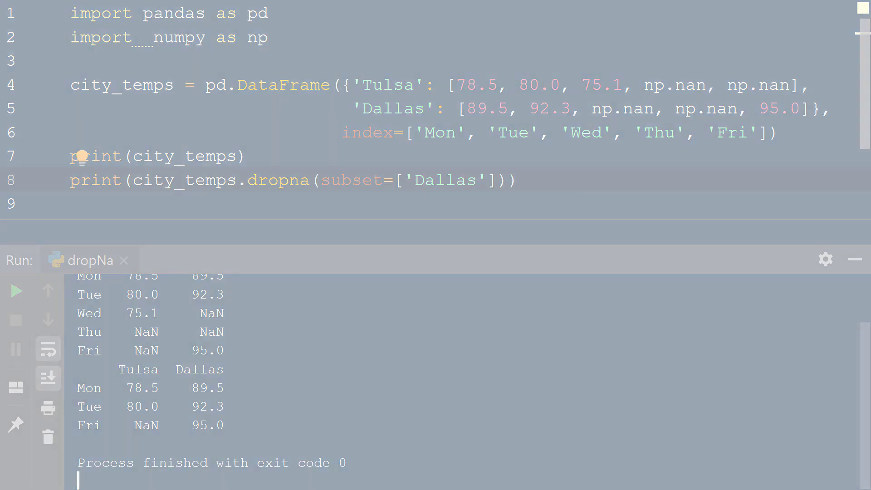